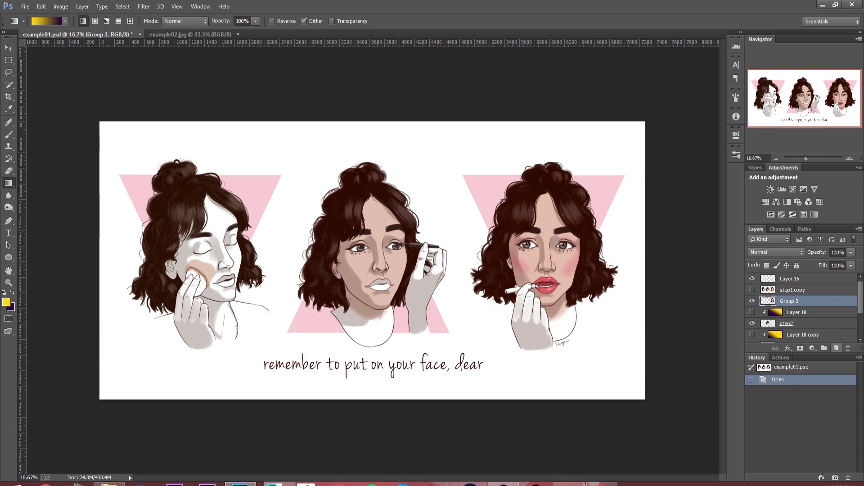
Step: Add a new layer above Group 3 and clip it to that group with a clipping mask
{"action": "left_click", "coordinate": [836, 348]}
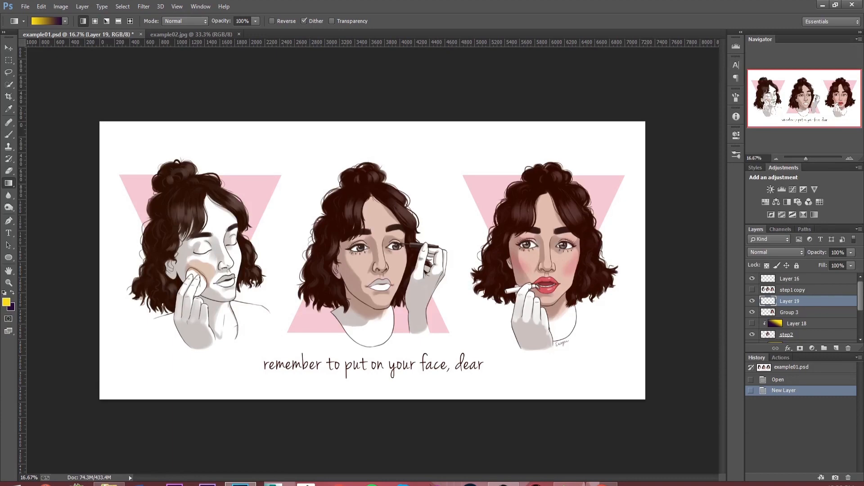
{"action": "right_click", "coordinate": [806, 301]}
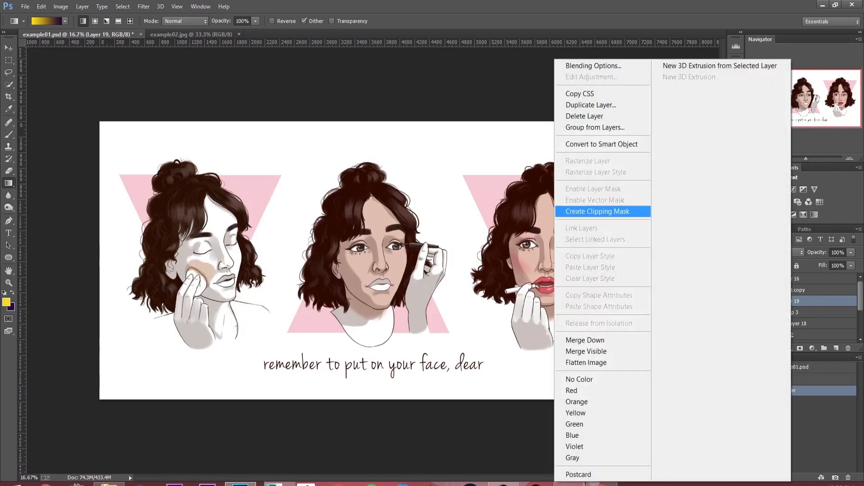
{"action": "left_click", "coordinate": [597, 211]}
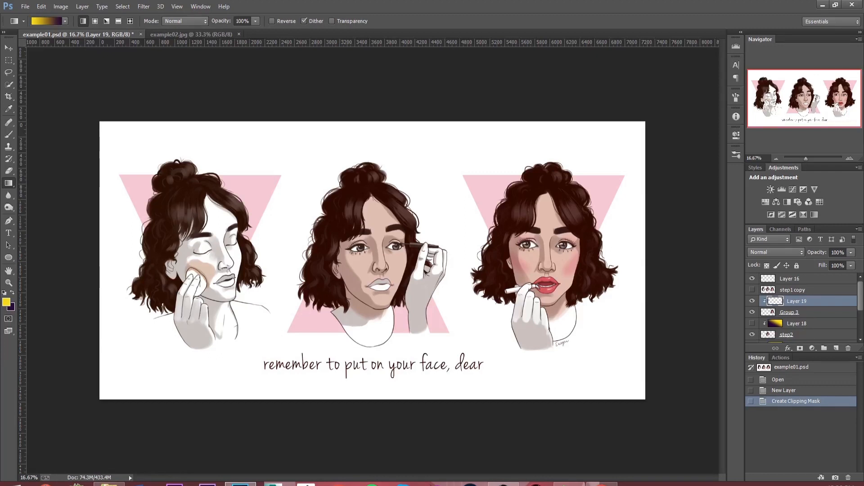
Step: Draw a yellow to dark purple linear gradient diagonally down across the third portrait on the clipped layer with the Gradient Tool
{"action": "right_click", "coordinate": [9, 183]}
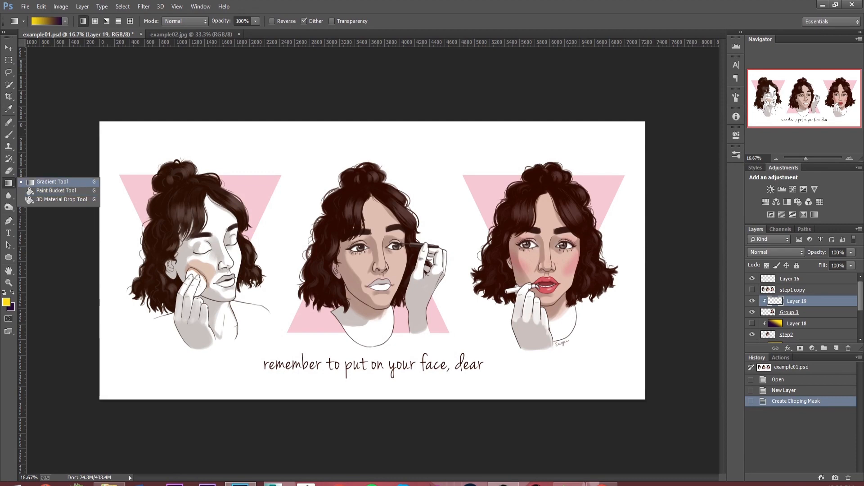
{"action": "left_click", "coordinate": [51, 181]}
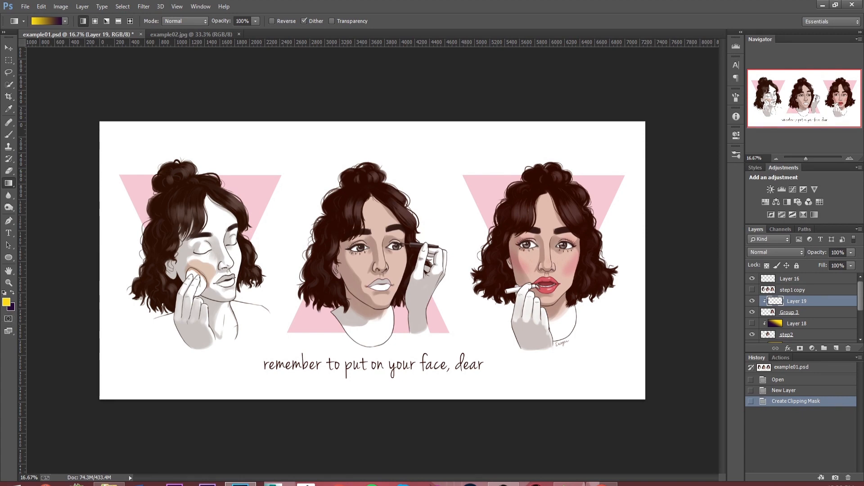
{"action": "left_click", "coordinate": [6, 302]}
{"action": "left_click_drag", "start_coordinate": [591, 159], "coordinate": [513, 340]}
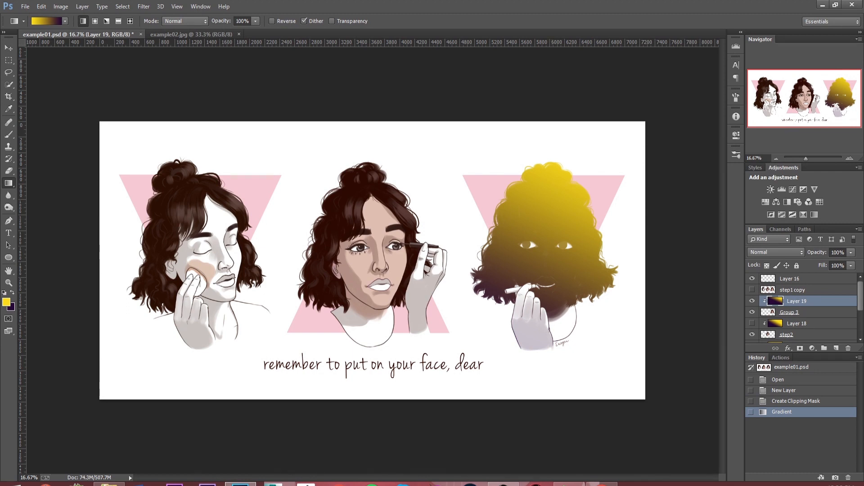
Step: Change the clipped gradient layer's blending mode to Overlay
{"action": "left_click", "coordinate": [776, 252]}
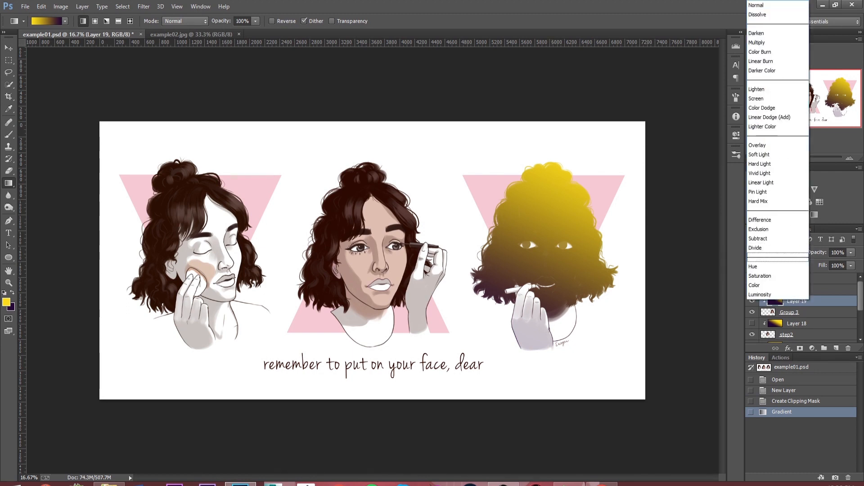
{"action": "left_click", "coordinate": [775, 276]}
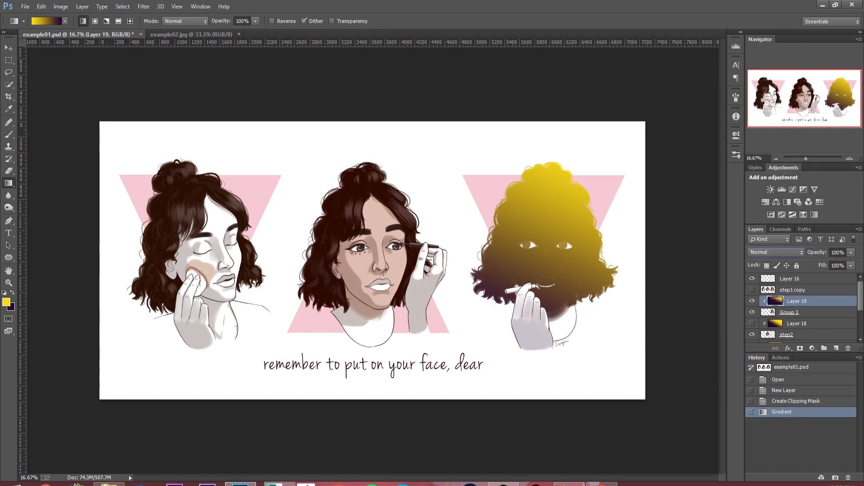
{"action": "left_click", "coordinate": [776, 253]}
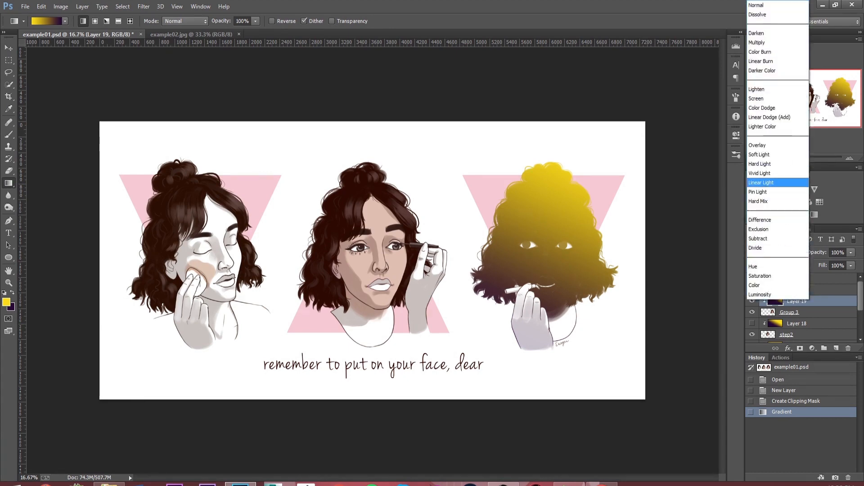
{"action": "key", "text": "Return"}
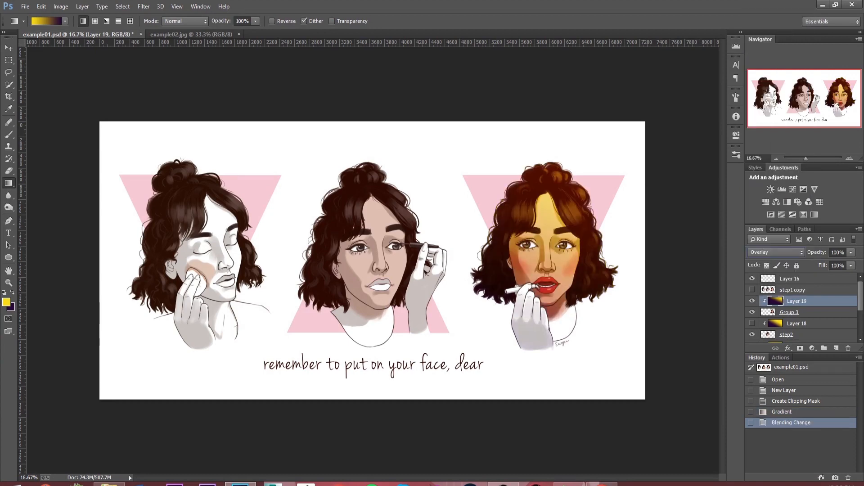
{"action": "left_click", "coordinate": [776, 252]}
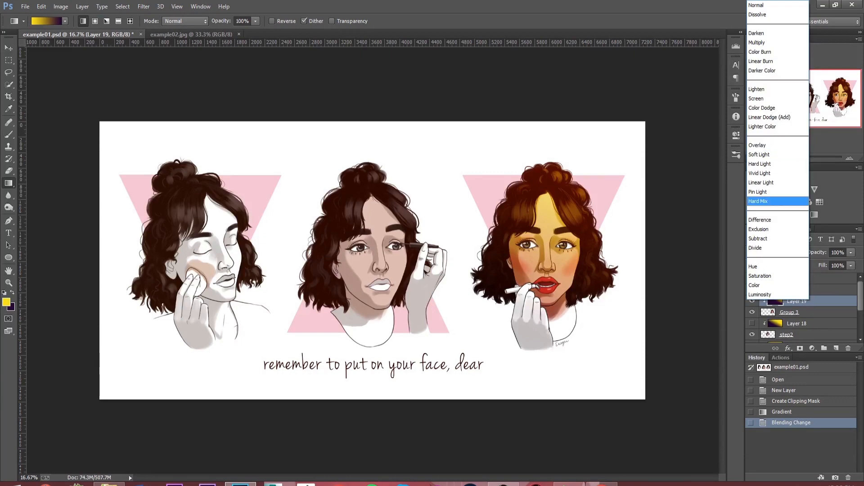
{"action": "key", "text": "Escape"}
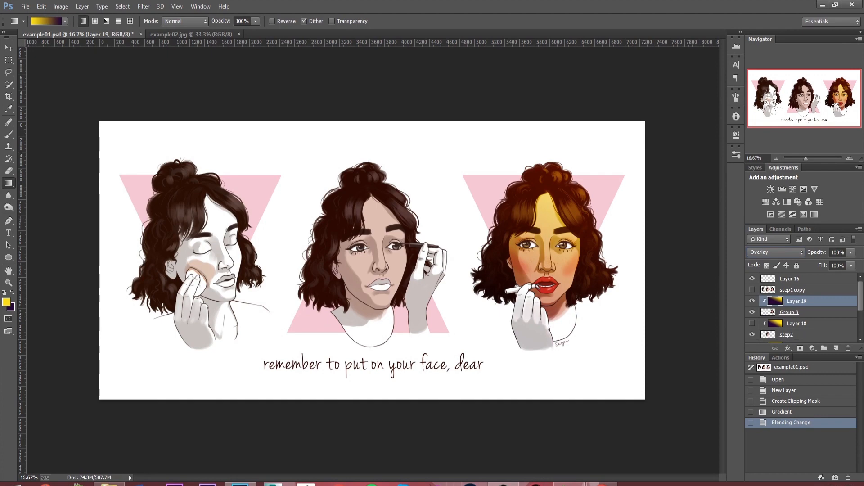
Step: Lower the opacity of the third portrait's gradient layer to 38%
{"action": "left_click", "coordinate": [851, 253]}
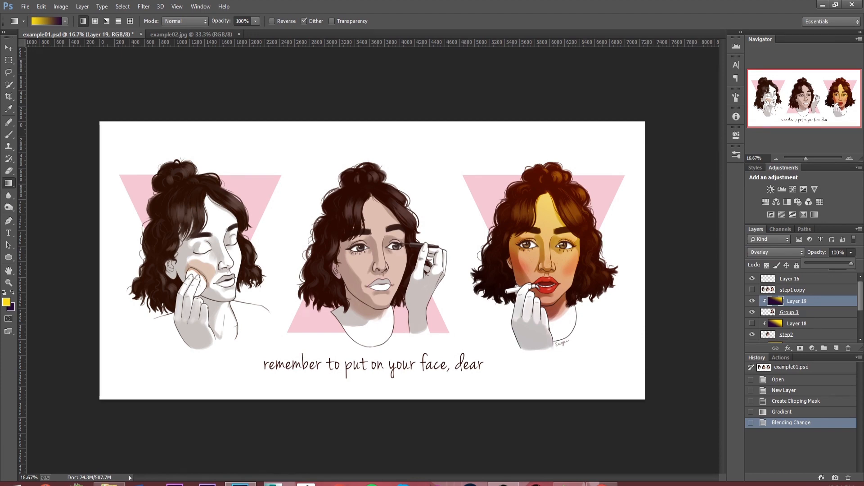
{"action": "left_click_drag", "start_coordinate": [851, 263], "coordinate": [826, 263]}
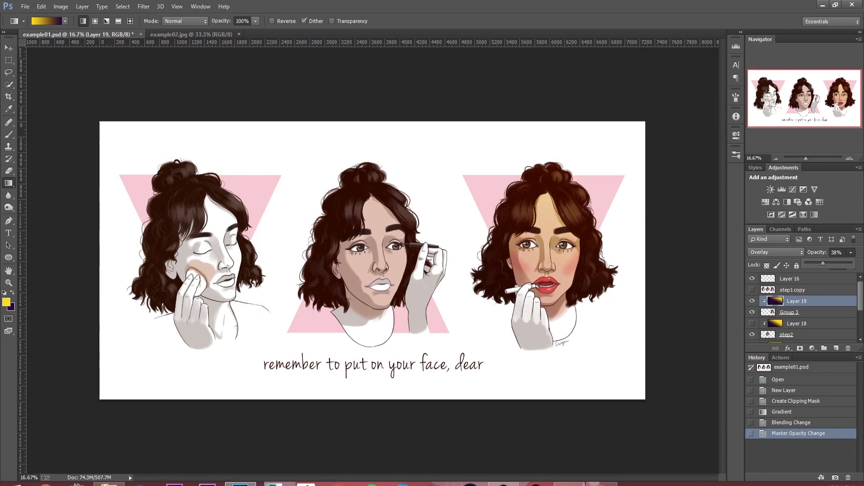
{"action": "key", "text": "Return"}
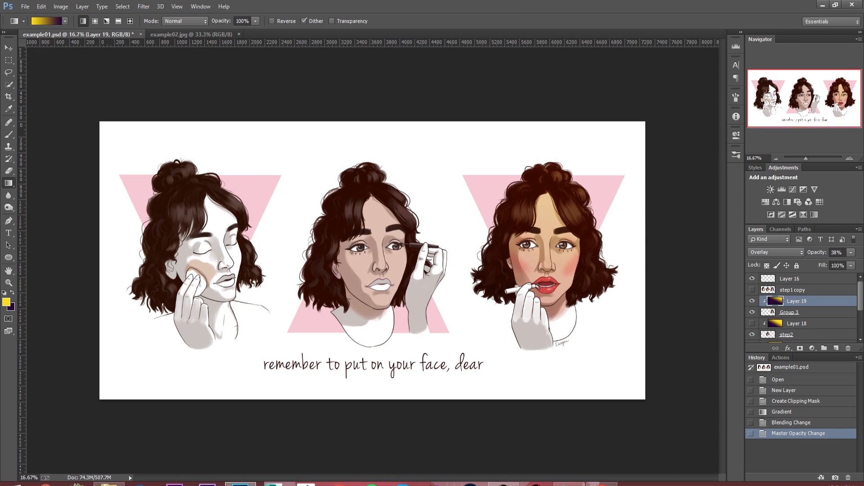
Step: Compare the third portrait with and without its gradient overlay by toggling the layer's visibility
{"action": "left_click", "coordinate": [752, 301]}
{"action": "left_click", "coordinate": [752, 300]}
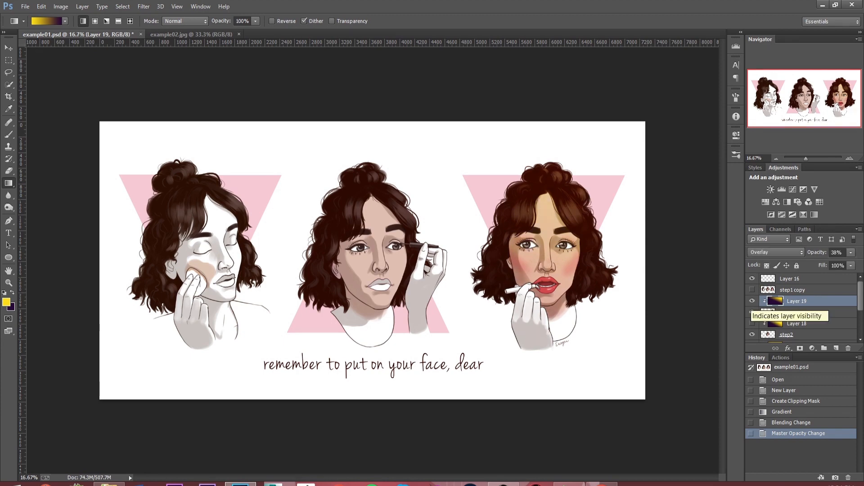
{"action": "left_click", "coordinate": [752, 301]}
{"action": "left_click", "coordinate": [752, 300]}
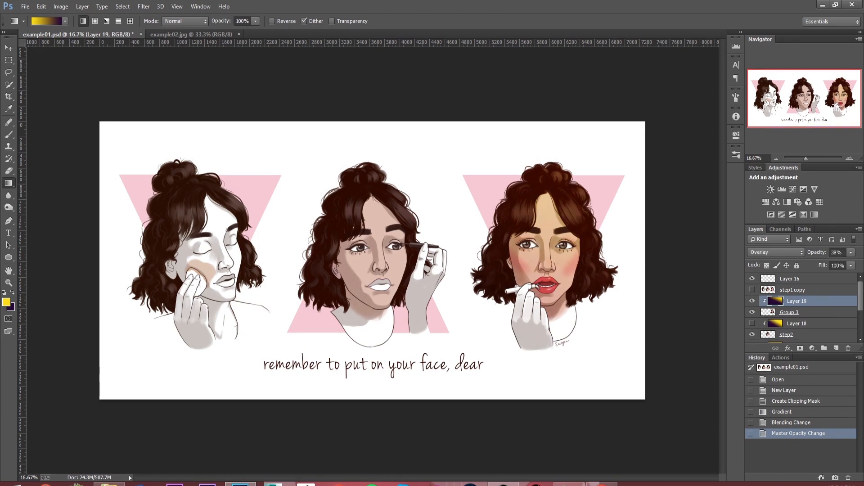
{"action": "left_click", "coordinate": [752, 301]}
{"action": "left_click", "coordinate": [752, 301]}
Step: Make Layer 18 and Layer 18 copy visible and compare all three portraits with and without their gradient layers
{"action": "left_click", "coordinate": [752, 323]}
{"action": "scroll", "coordinate": [752, 324], "scroll_direction": "down", "scroll_amount": 2}
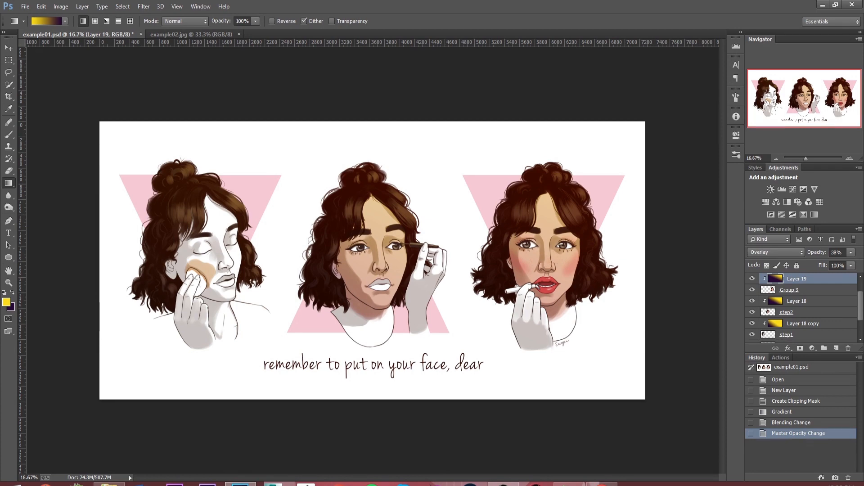
{"action": "left_click", "coordinate": [752, 324]}
{"action": "left_click", "coordinate": [752, 302]}
{"action": "left_click", "coordinate": [752, 279]}
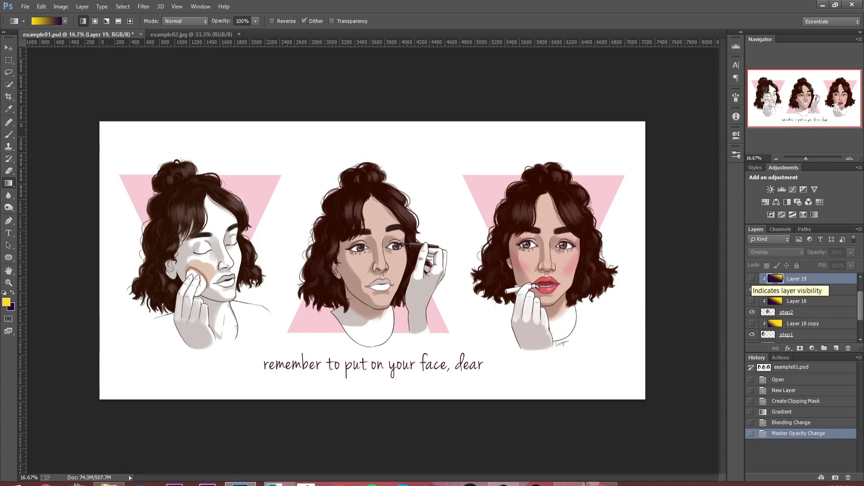
{"action": "left_click", "coordinate": [752, 279]}
{"action": "left_click", "coordinate": [753, 301]}
{"action": "left_click", "coordinate": [752, 323]}
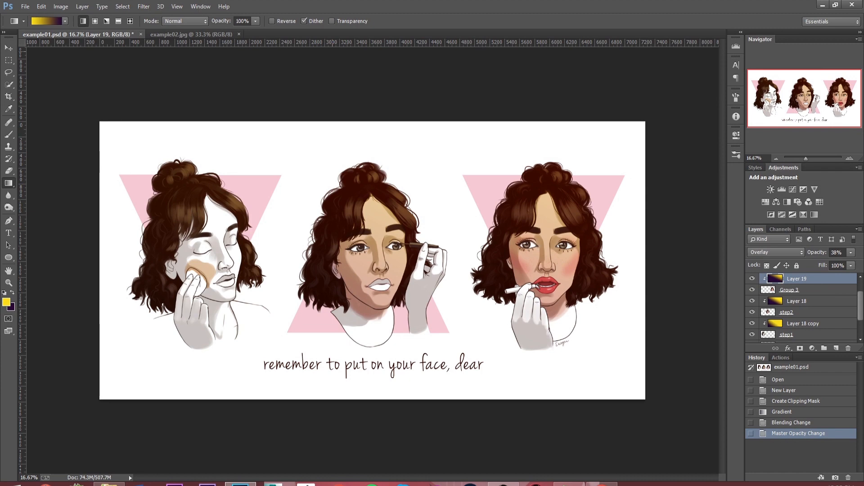
Step: Add a Gradient Map adjustment layer to example02.jpg and apply the Black, White preset to it
{"action": "left_click", "coordinate": [191, 35]}
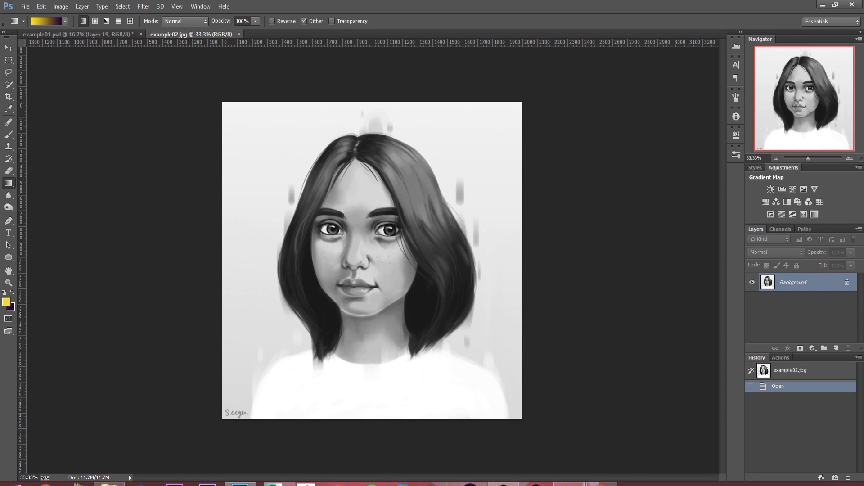
{"action": "left_click", "coordinate": [803, 215]}
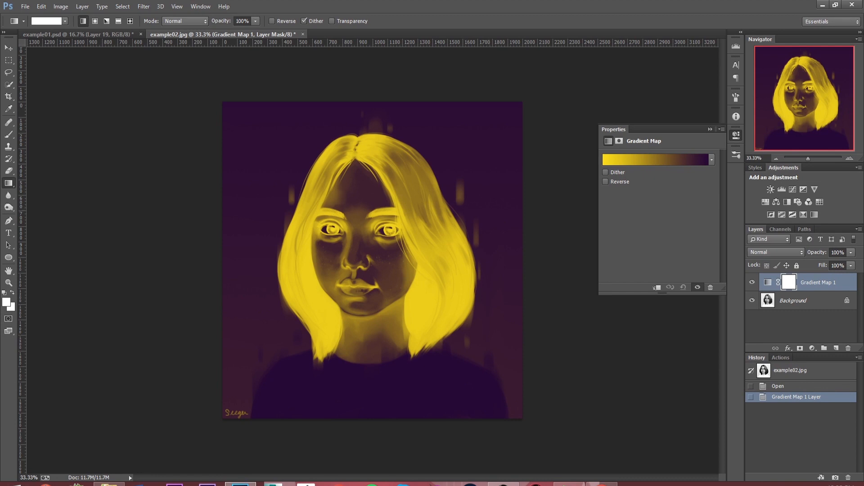
{"action": "left_click", "coordinate": [664, 160]}
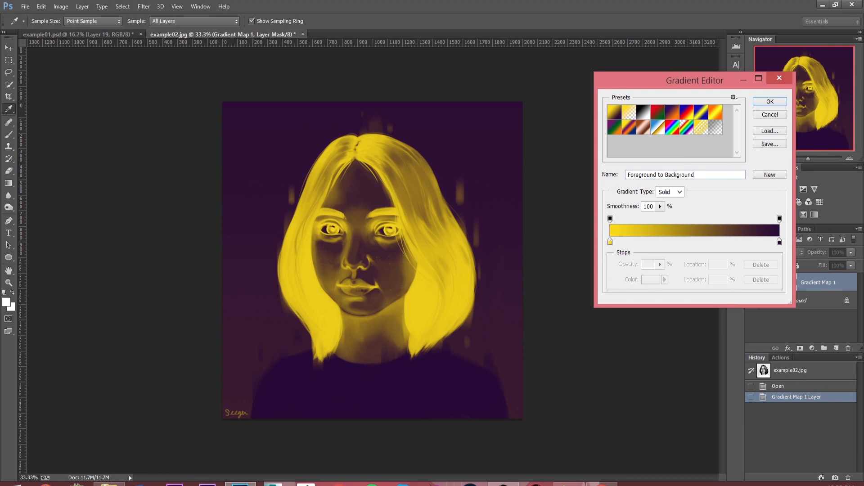
{"action": "left_click", "coordinate": [644, 112]}
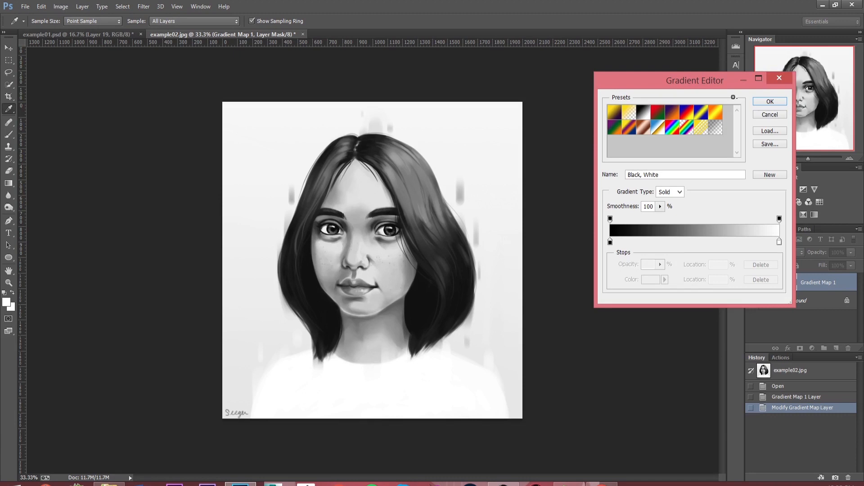
Step: Set the gradient map's black color stop at 0% to the dark purple 100426
{"action": "left_click", "coordinate": [610, 241]}
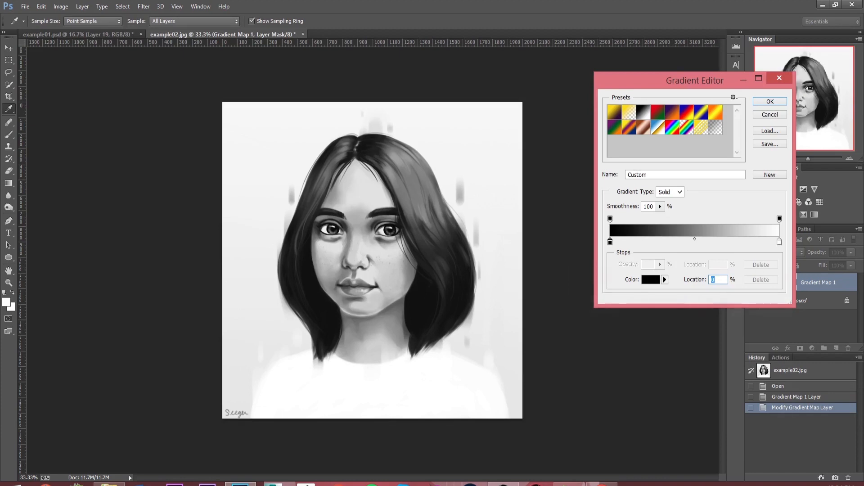
{"action": "left_click", "coordinate": [651, 280]}
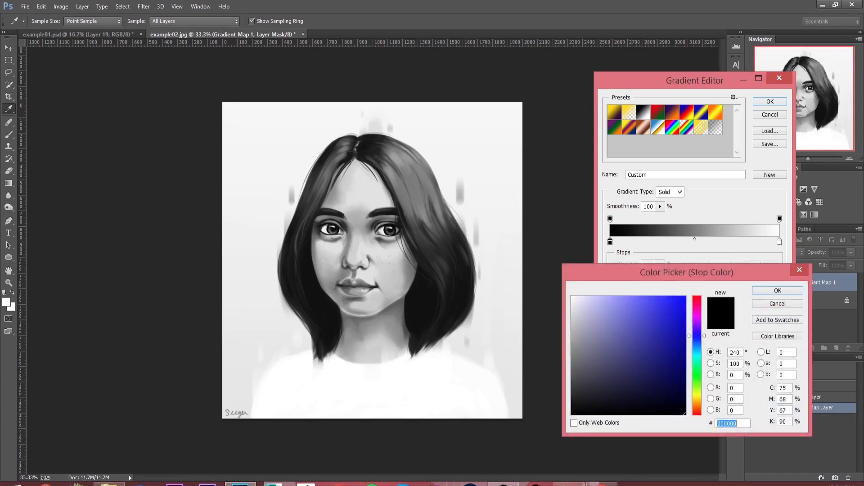
{"action": "left_click_drag", "start_coordinate": [697, 335], "coordinate": [696, 329]}
{"action": "left_click", "coordinate": [673, 398]}
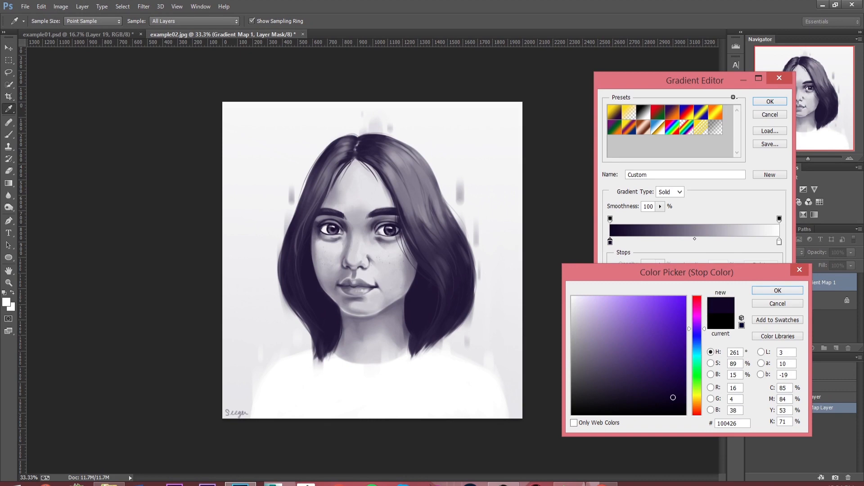
{"action": "key", "text": "Return"}
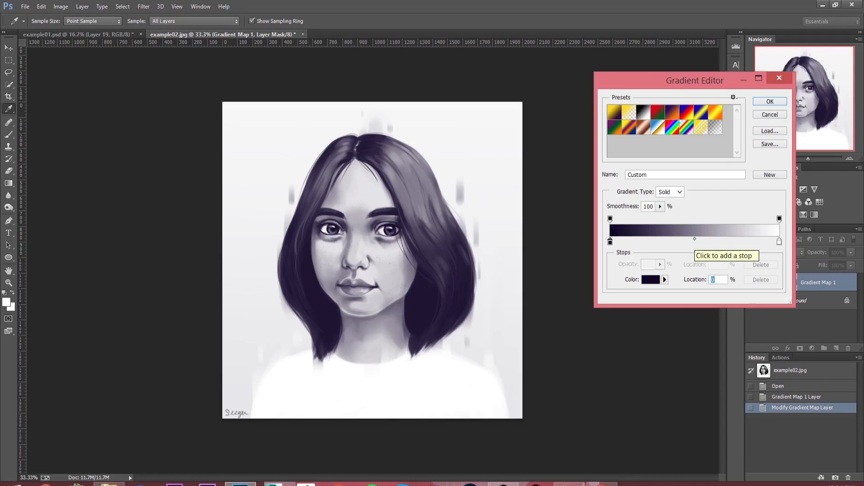
Step: Add a color stop at 50% of the gradient map and set it to the muted wine red 7c3756
{"action": "left_click", "coordinate": [695, 243]}
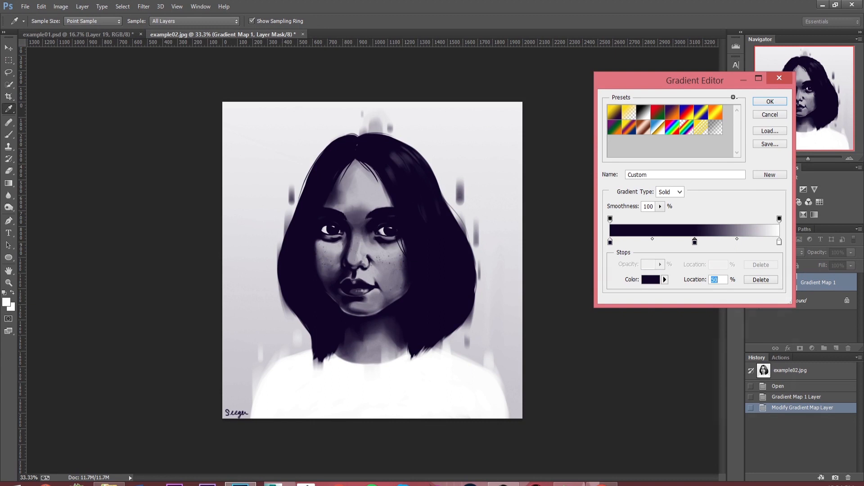
{"action": "left_click", "coordinate": [651, 279]}
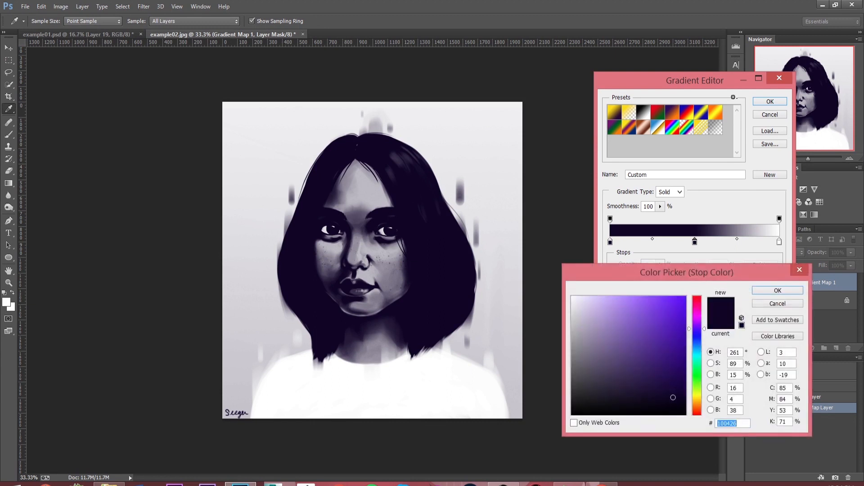
{"action": "mouse_move", "coordinate": [673, 397]}
{"action": "left_mouse_down"}
{"action": "mouse_move", "coordinate": [629, 348]}
{"action": "mouse_move", "coordinate": [616, 312]}
{"action": "mouse_move", "coordinate": [629, 338]}
{"action": "mouse_move", "coordinate": [604, 308]}
{"action": "mouse_move", "coordinate": [665, 398]}
{"action": "left_mouse_up"}
{"action": "left_click_drag", "start_coordinate": [665, 397], "coordinate": [635, 357]}
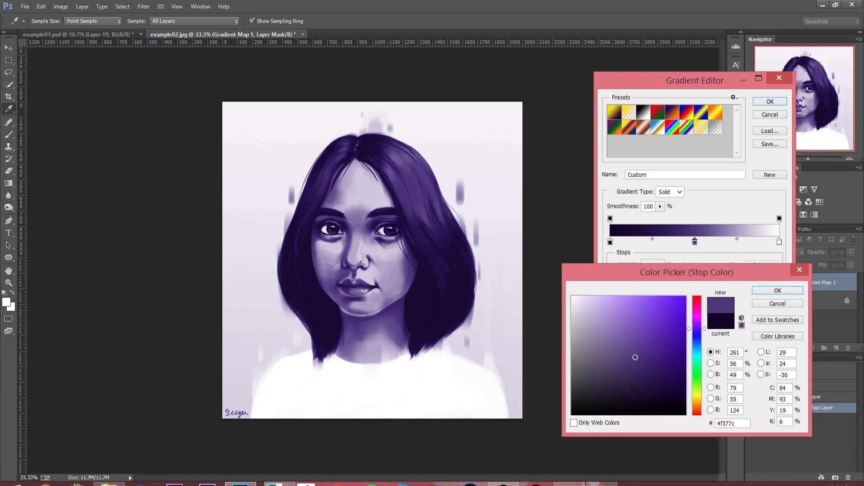
{"action": "left_click", "coordinate": [696, 314]}
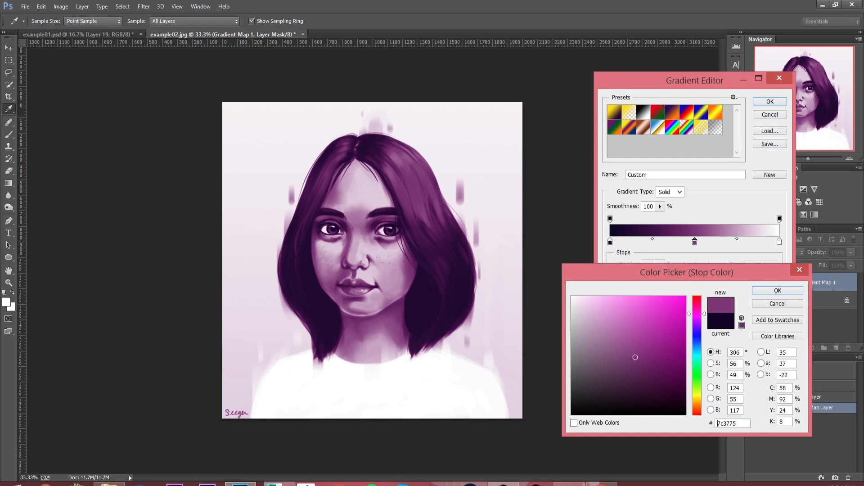
{"action": "left_click_drag", "start_coordinate": [697, 314], "coordinate": [697, 305]}
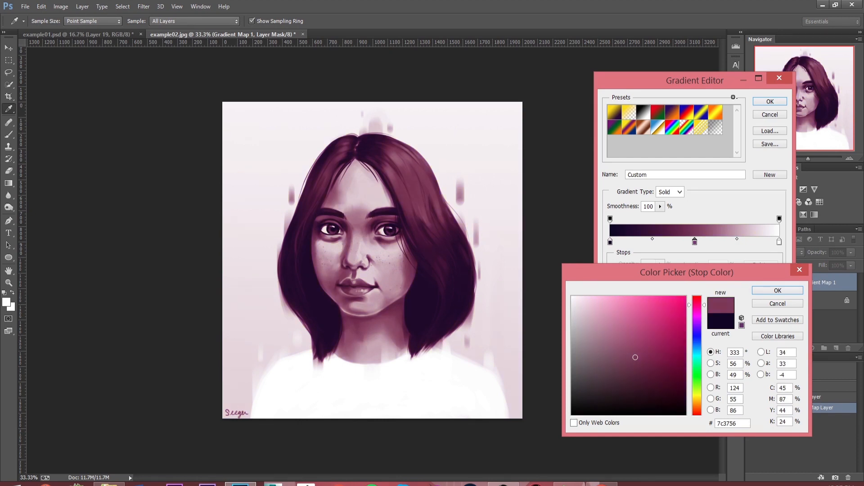
{"action": "key", "text": "Return"}
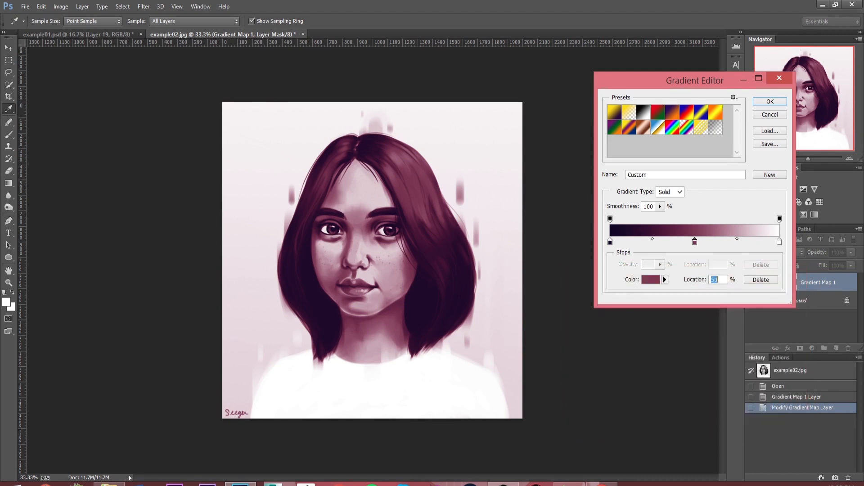
Step: Add a color stop at 75% of the gradient map and set it to the warm orange-brown ab704c
{"action": "left_click", "coordinate": [738, 242]}
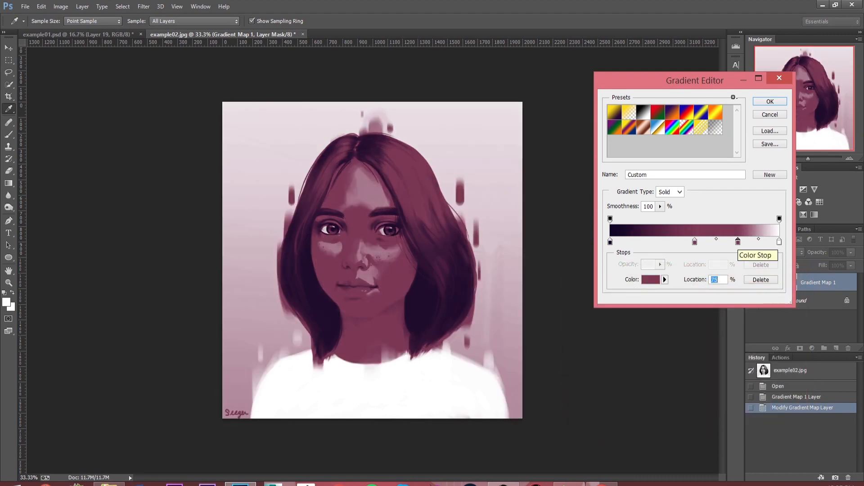
{"action": "double_click", "coordinate": [738, 242]}
{"action": "type", "text": "7c3737"}
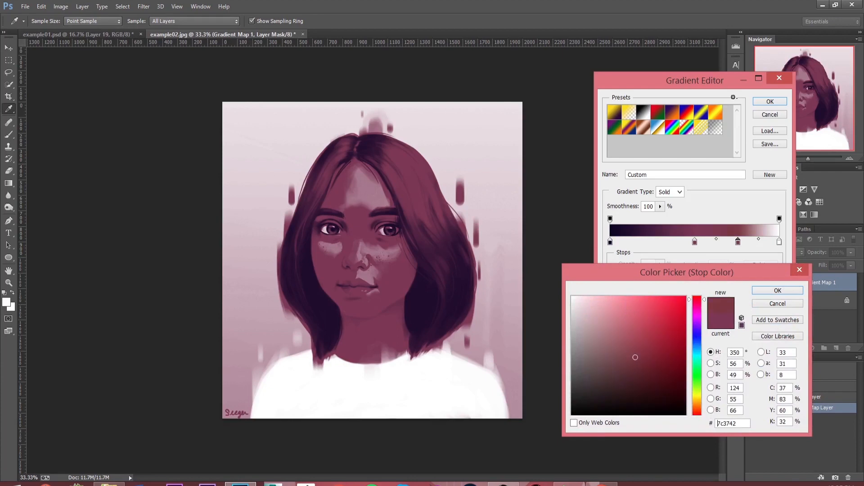
{"action": "left_click", "coordinate": [697, 407]}
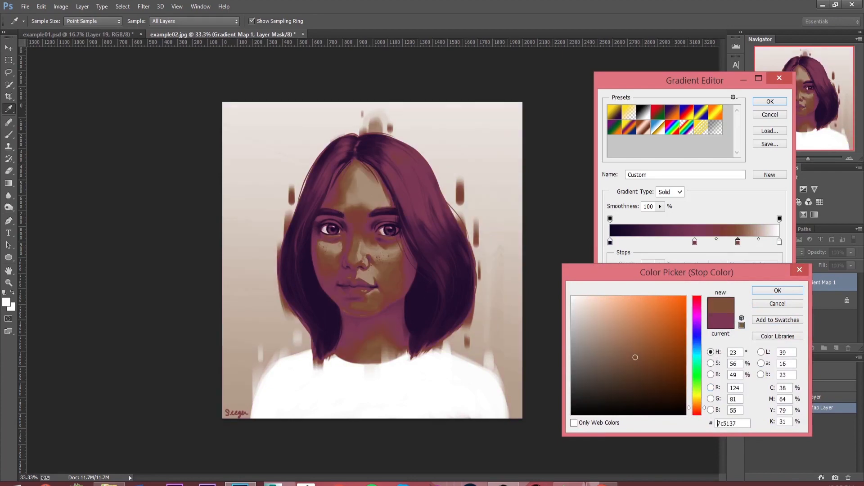
{"action": "left_click", "coordinate": [609, 332]}
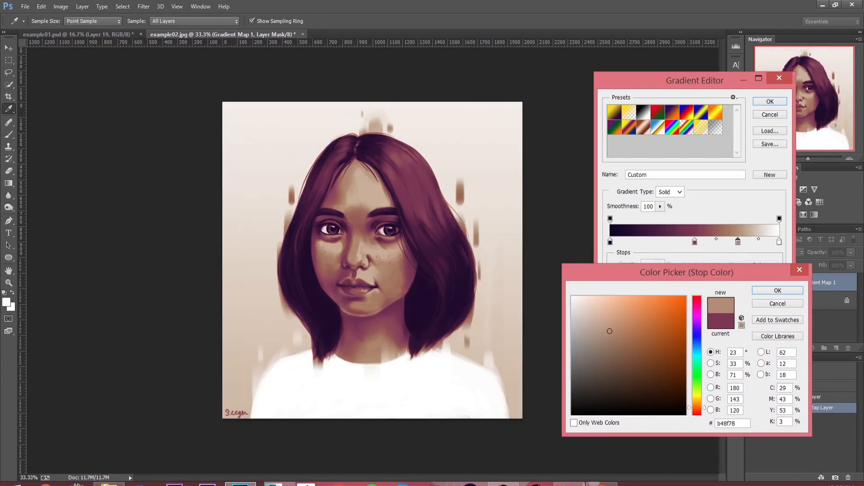
{"action": "left_click_drag", "start_coordinate": [610, 331], "coordinate": [615, 336]}
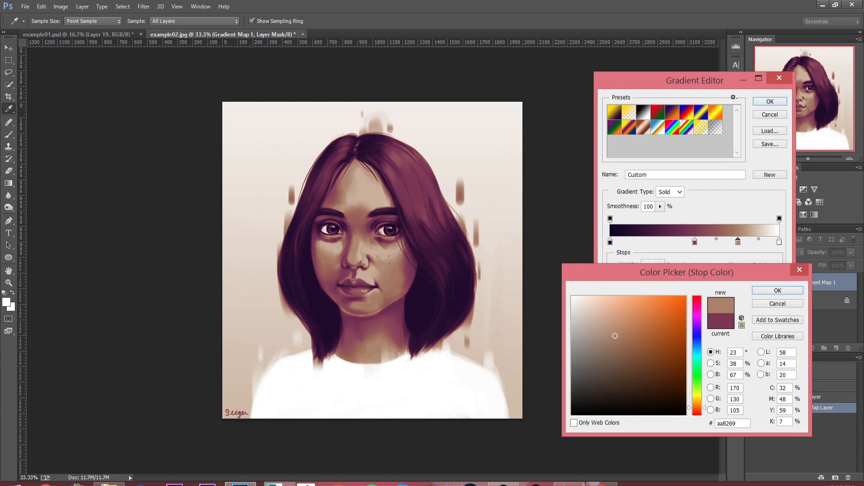
{"action": "left_click_drag", "start_coordinate": [615, 336], "coordinate": [624, 334]}
{"action": "left_click_drag", "start_coordinate": [624, 333], "coordinate": [635, 336]}
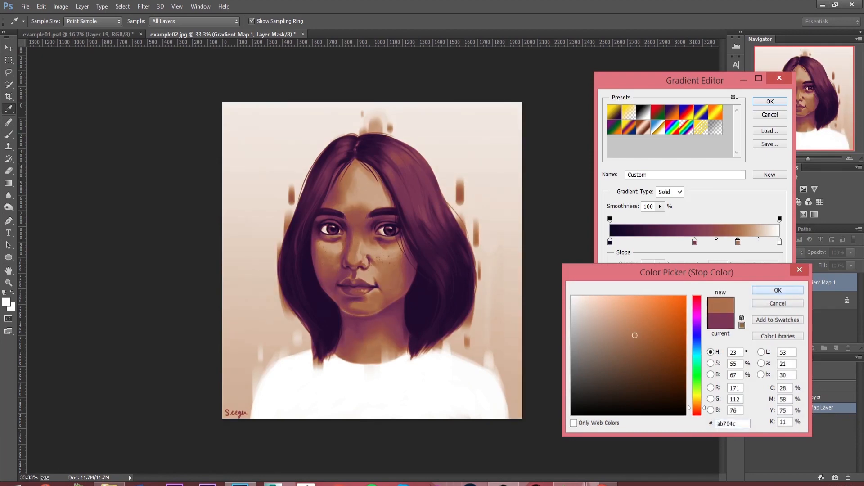
{"action": "left_click", "coordinate": [778, 291]}
Step: Set the gradient map's white color stop at 100% to the pale cream f4e3cc
{"action": "left_click", "coordinate": [779, 242]}
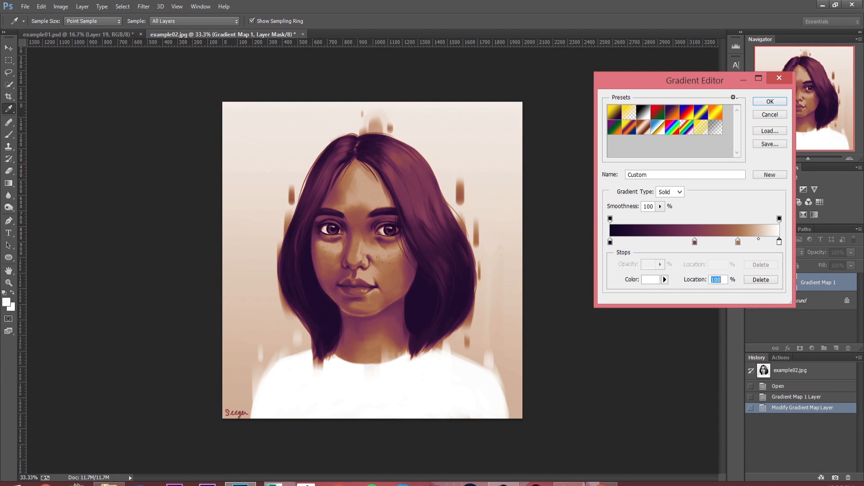
{"action": "left_click", "coordinate": [651, 279]}
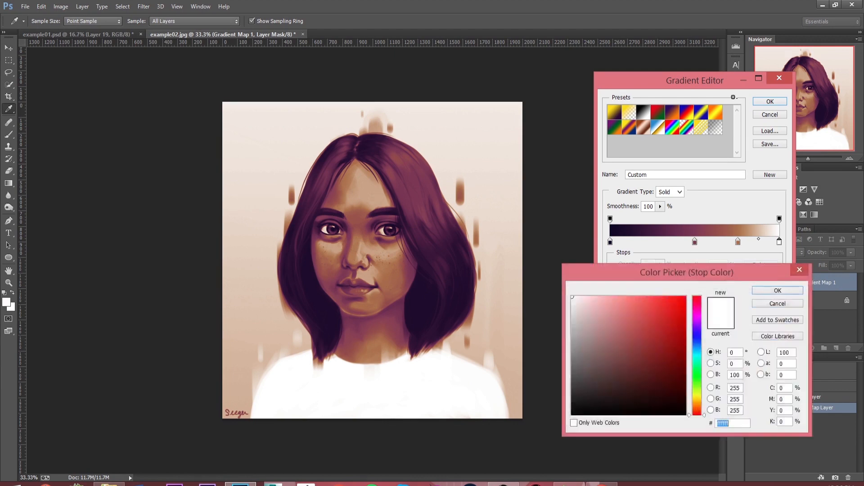
{"action": "left_click_drag", "start_coordinate": [697, 415], "coordinate": [697, 404]}
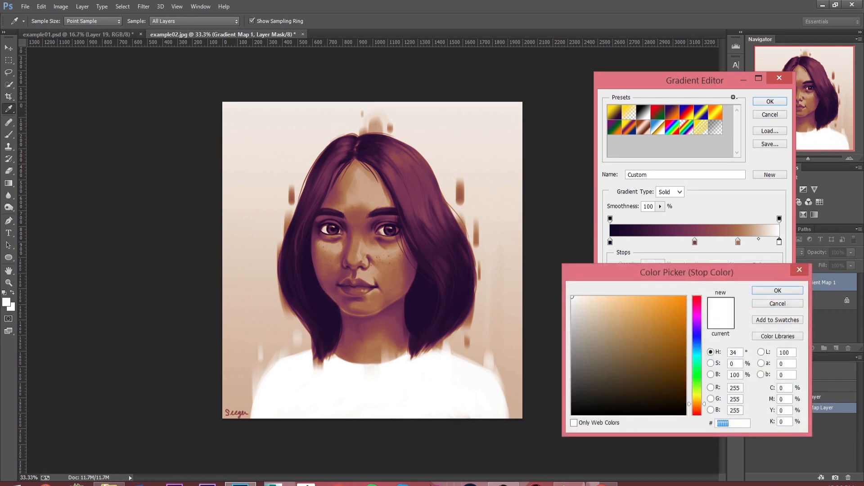
{"action": "left_click", "coordinate": [590, 302]}
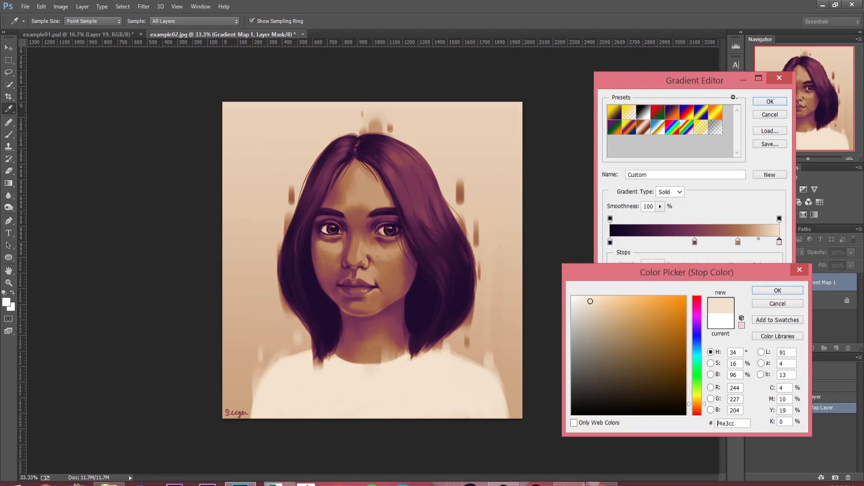
{"action": "key", "text": "Return"}
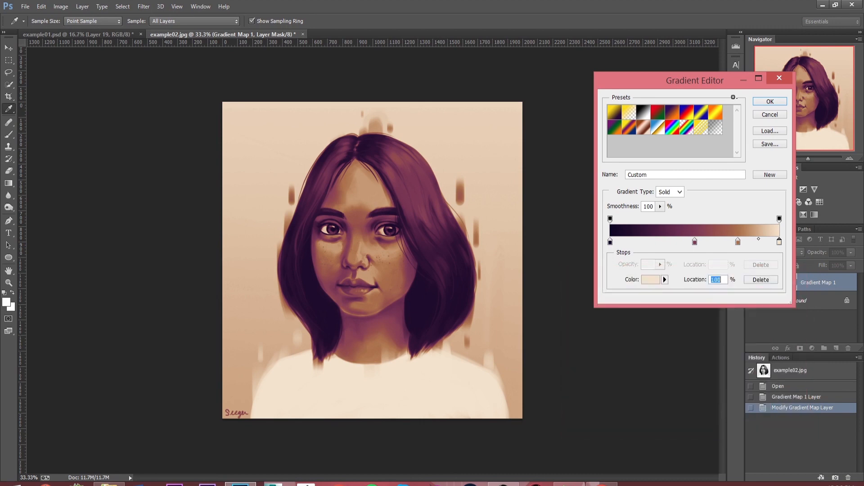